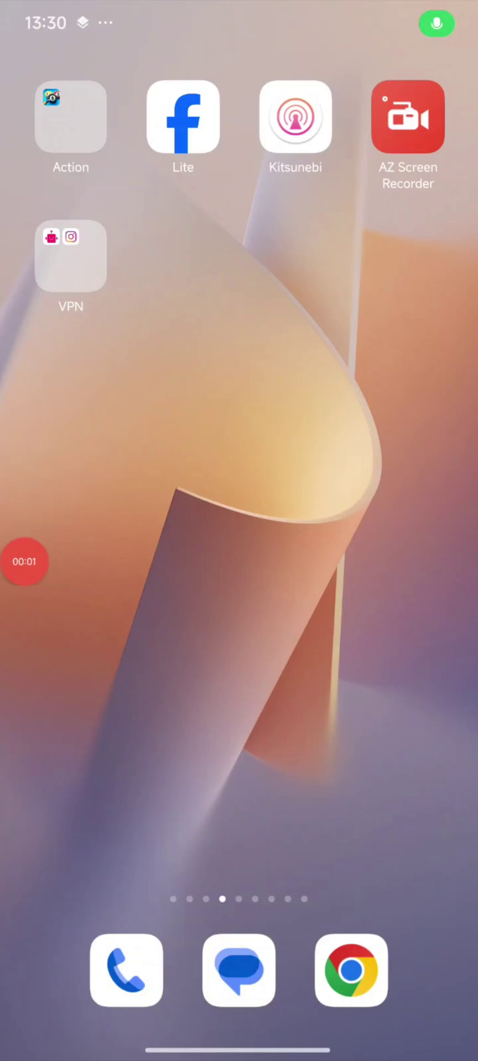
Step: Swipe across the home pages and open the Work folder to reach Tun2TAP For Android
drag(387, 663, 82, 663)
drag(387, 663, 83, 663)
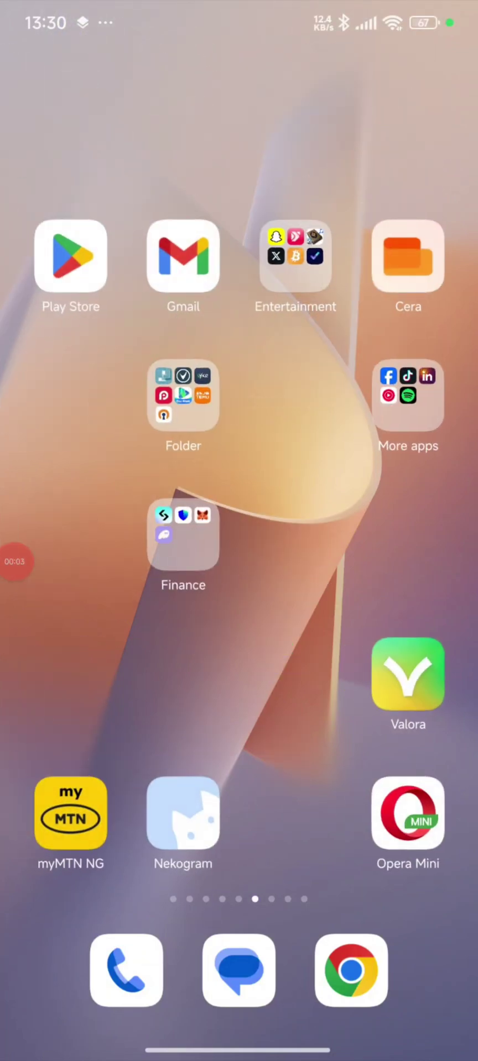
drag(387, 664, 83, 663)
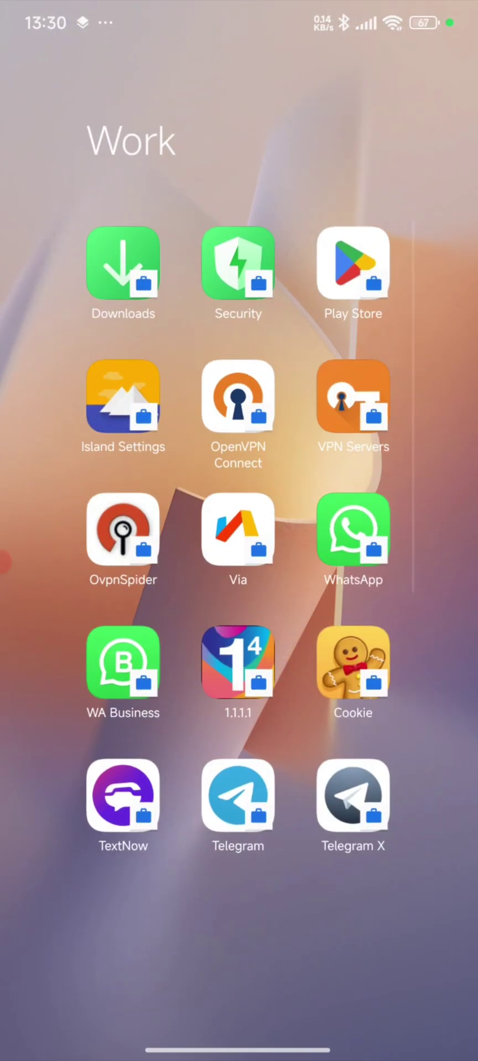
drag(142, 669, 142, 514)
drag(237, 718, 237, 343)
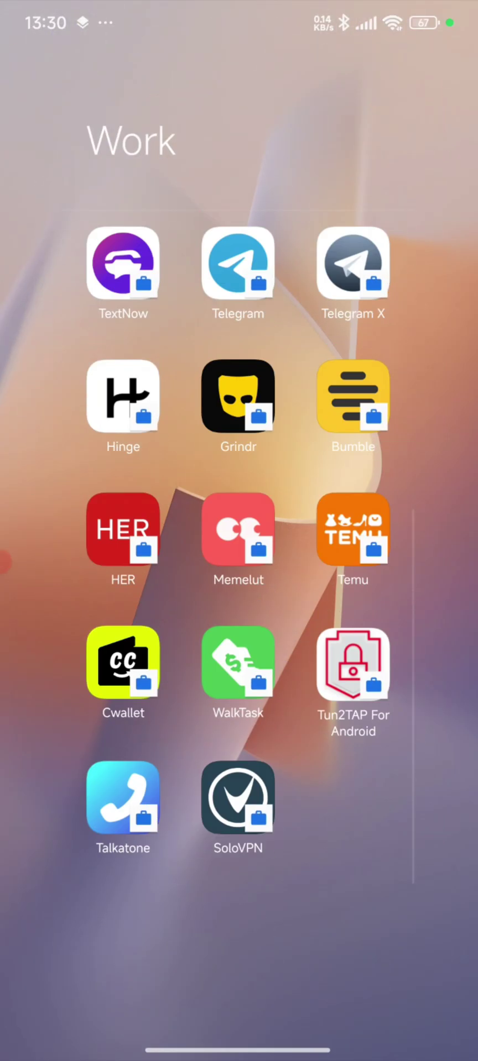
click(353, 818)
mouse_move(111, 553)
mouse_down()
mouse_move(387, 553)
mouse_move(110, 553)
mouse_up()
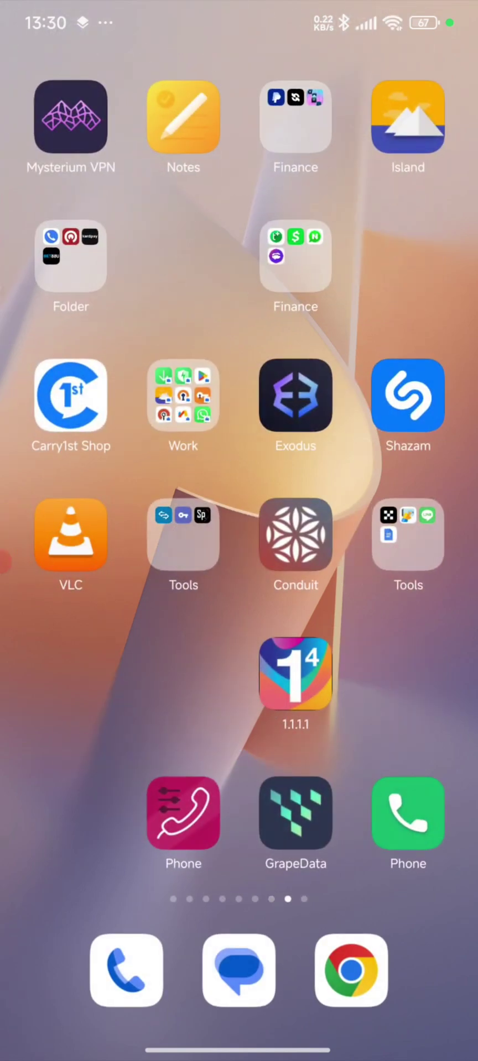
click(183, 395)
Step: Copy the proxy login string from the Proxy note, then swipe back to the home screen
drag(238, 718, 238, 343)
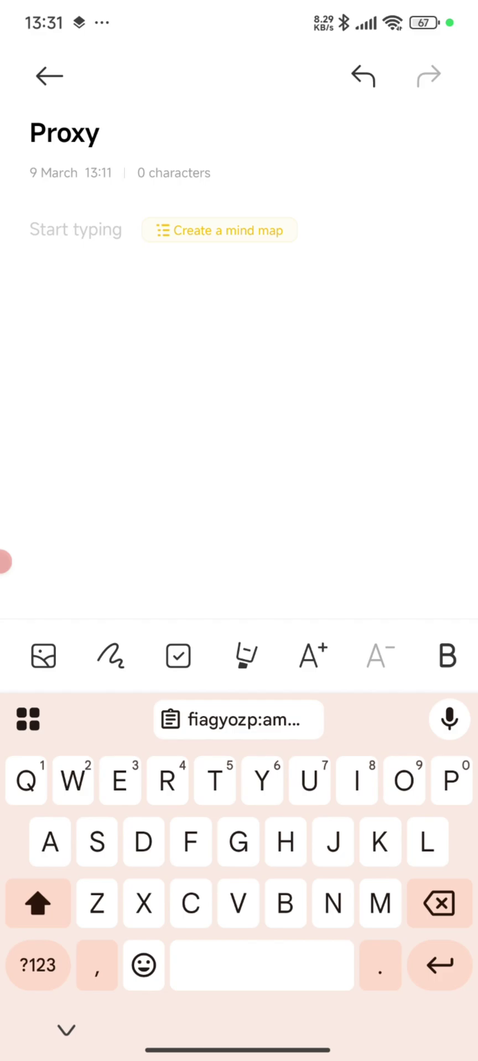
drag(239, 1050, 239, 719)
Step: Open Tun2TAP For Android and paste the copied proxy string into the SOCKS V5 field
click(184, 533)
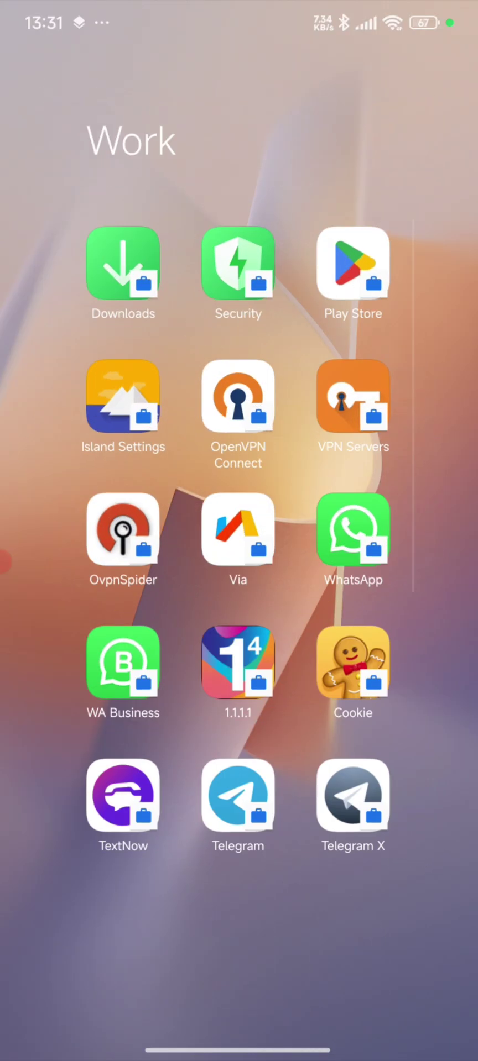
scroll(239, 531, down, 5)
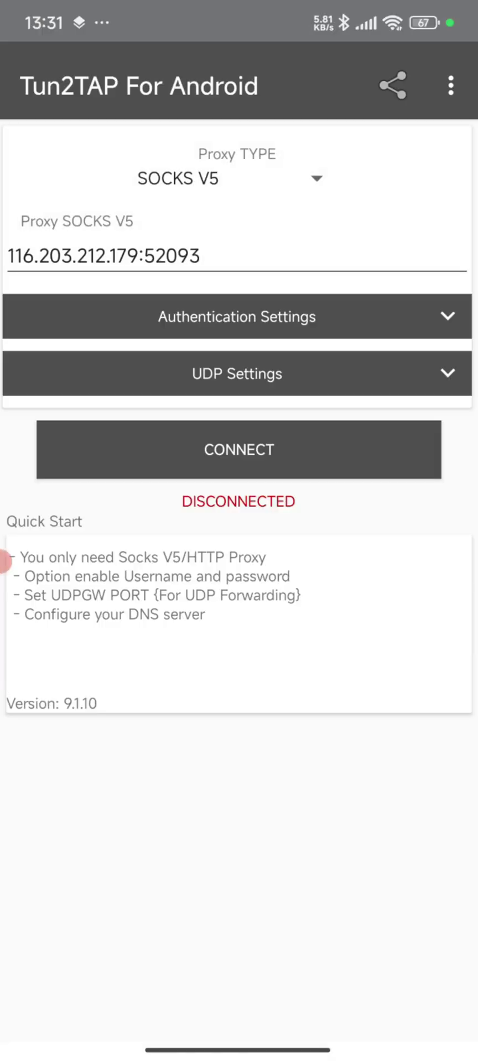
click(200, 260)
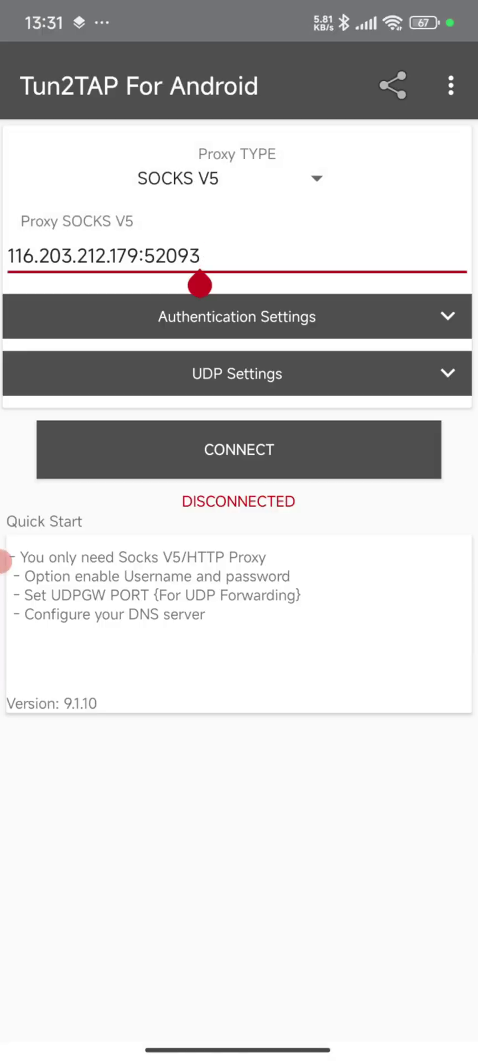
key(BackSpace)
key(BackSpace)
key(BackSpace)
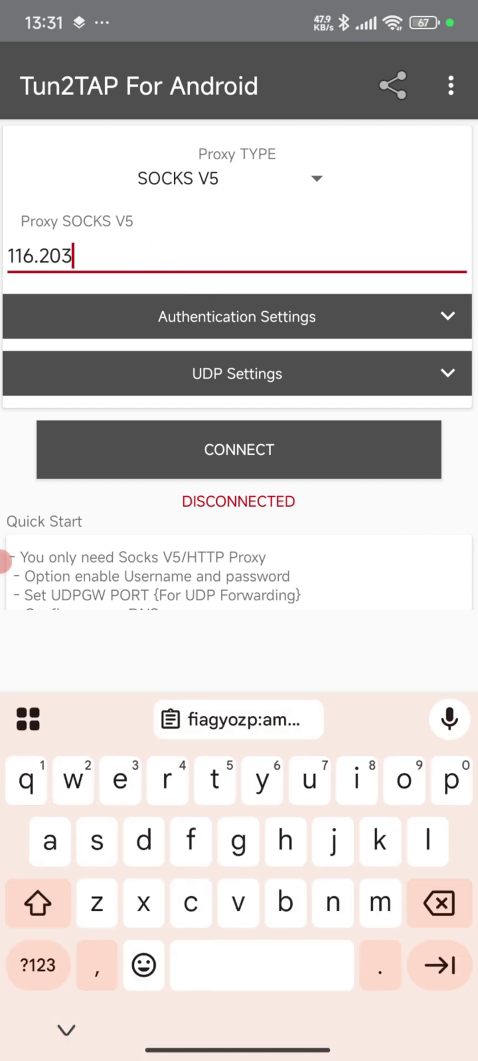
key(BackSpace)
key(BackSpace)
key(BackSpace)
click(238, 720)
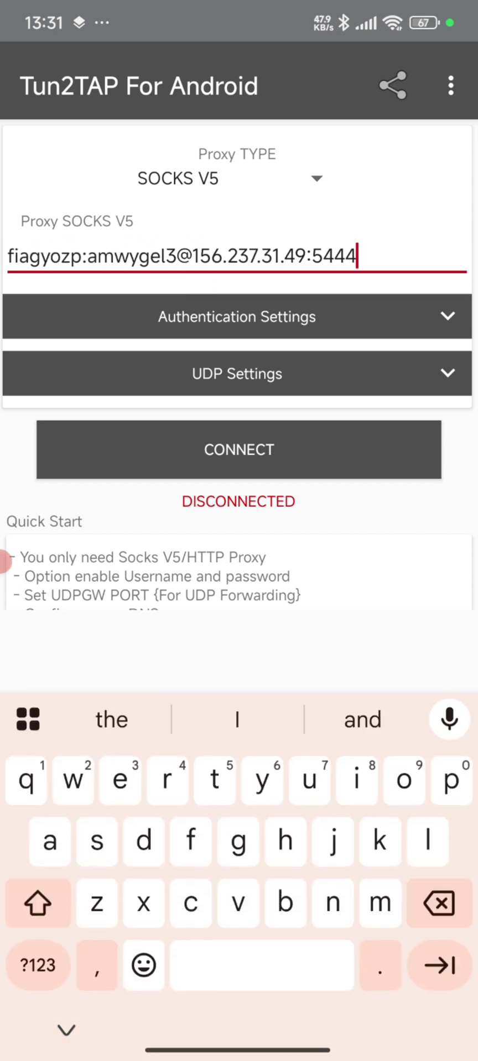
Step: Move the username from the proxy string into the Authentication Settings Username field
double_click(44, 255)
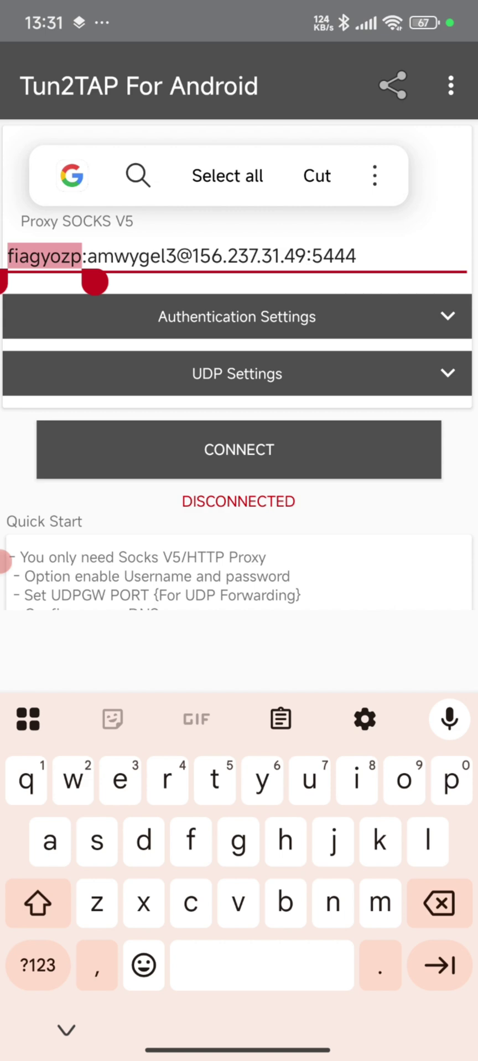
click(316, 176)
click(238, 316)
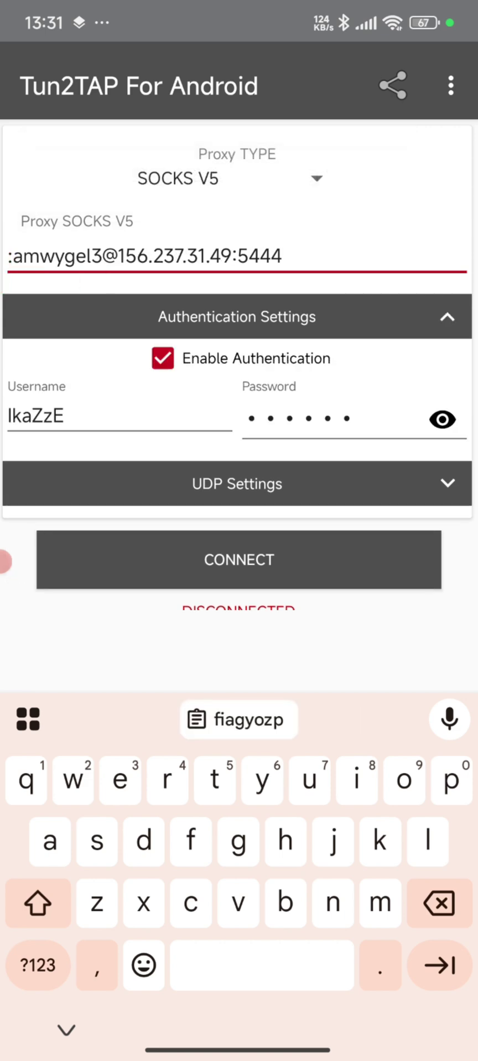
click(65, 416)
key(BackSpace)
key(BackSpace)
key(BackSpace)
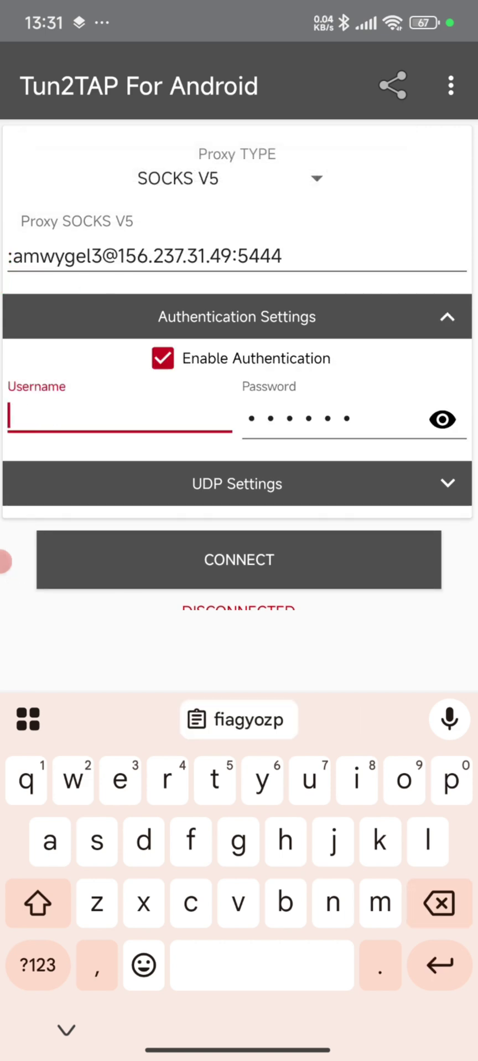
click(239, 720)
Step: Move the password from the proxy string into the Authentication Settings Password field
double_click(55, 256)
click(317, 176)
click(354, 419)
key(BackSpace)
key(BackSpace)
key(BackSpace)
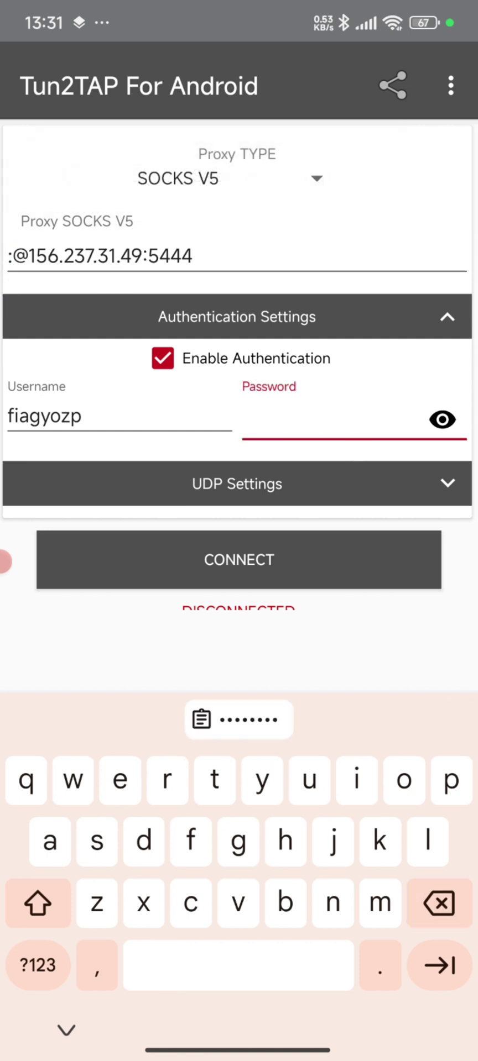
click(239, 719)
Step: Trim the proxy field to 156.237.31.49:5444 and connect
click(37, 255)
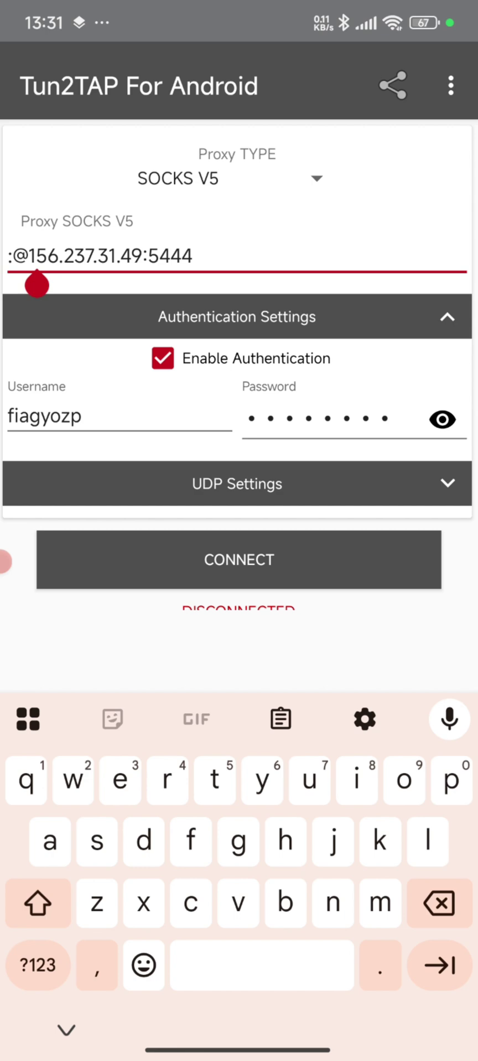
drag(37, 285, 29, 281)
key(BackSpace)
key(BackSpace)
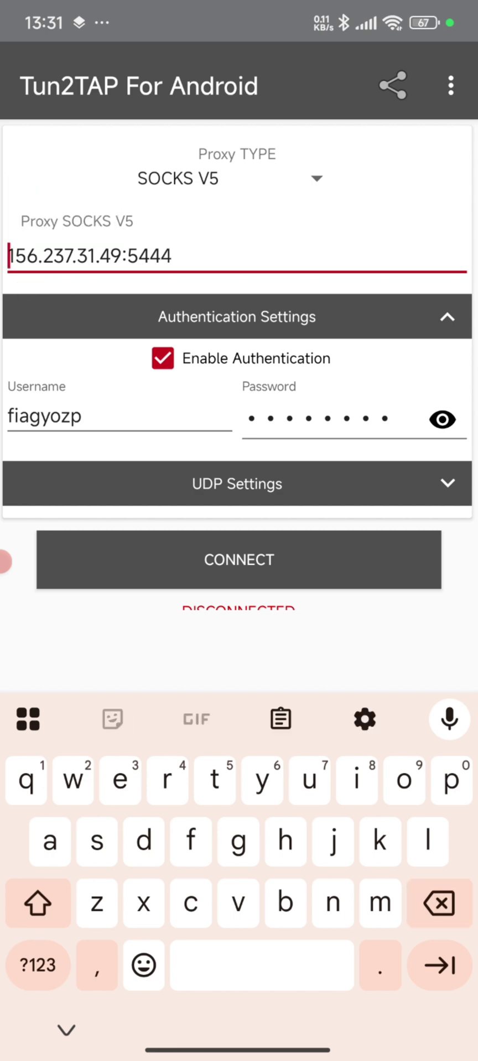
click(95, 560)
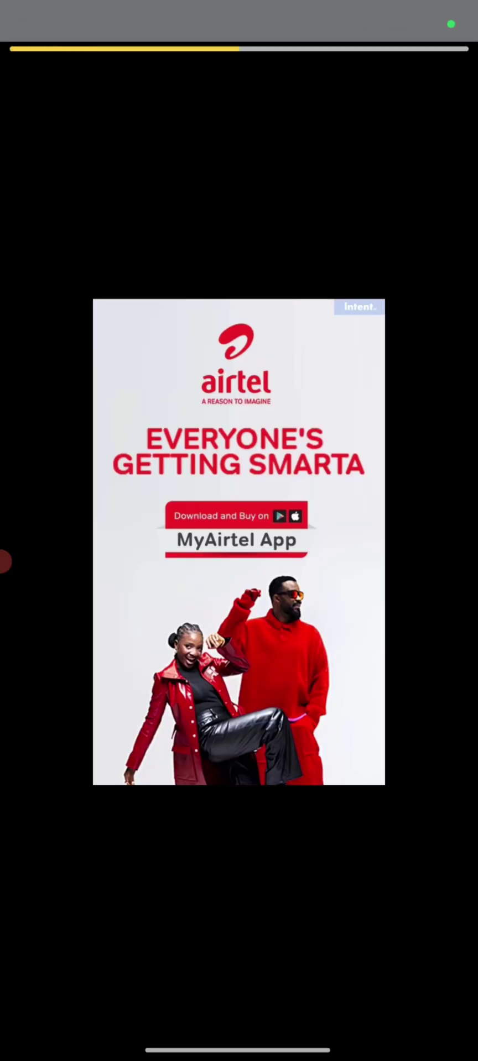
Step: Dismiss the ad, confirm Via locates Alamo Ranch, San Antonio, TX, and reach Play Store's Force stop
key(super)
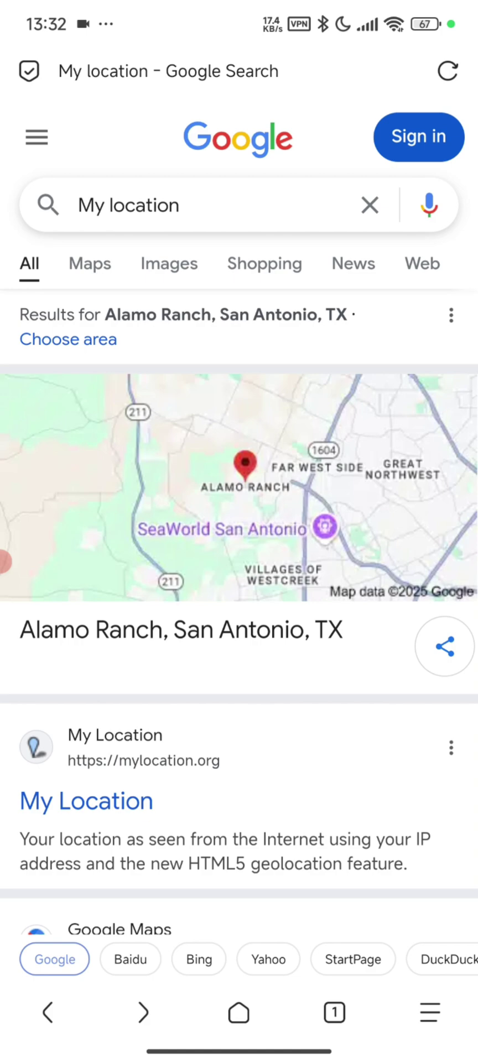
drag(239, 1050, 239, 719)
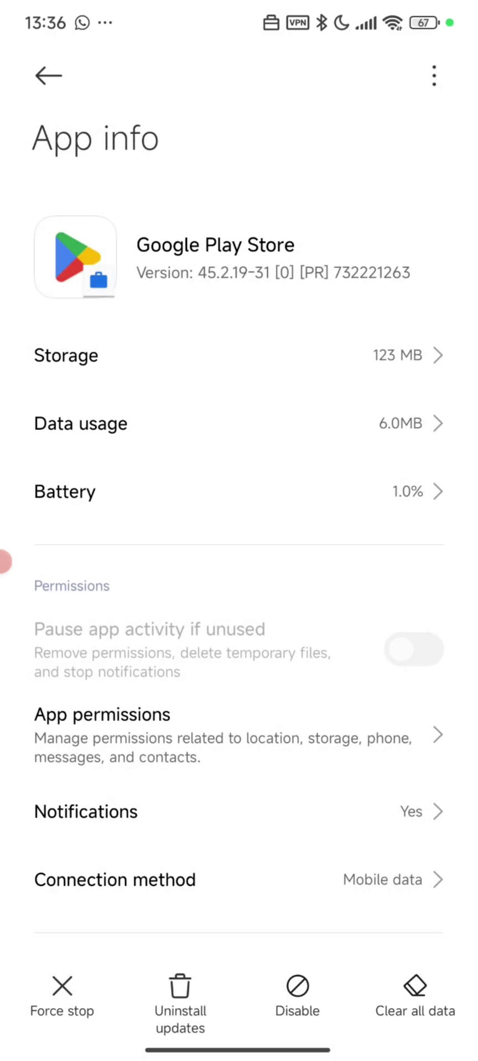
Step: Force stop the work Play Store and clear its cache, then reopen Tun2TAP For Android showing CONNECTED
drag(238, 1050, 238, 718)
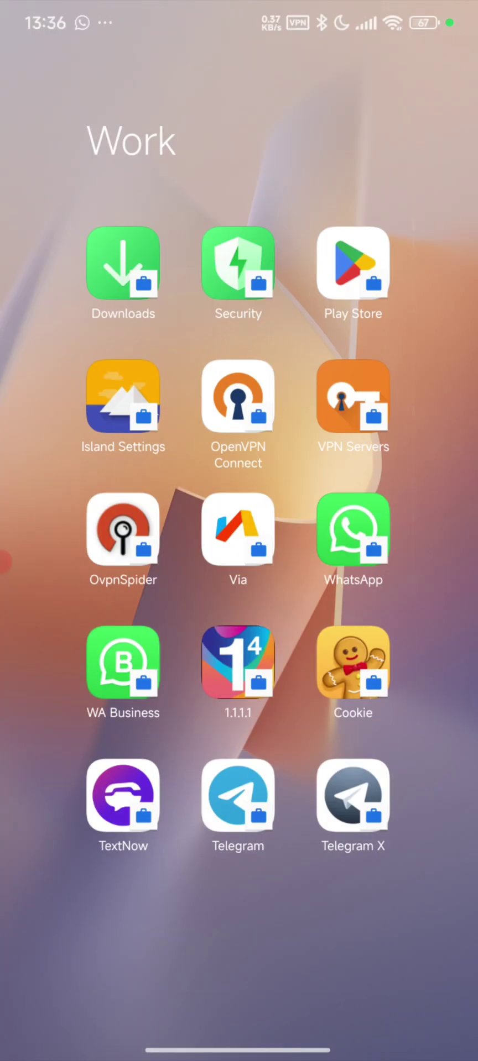
drag(237, 664, 238, 530)
drag(238, 663, 238, 475)
click(352, 812)
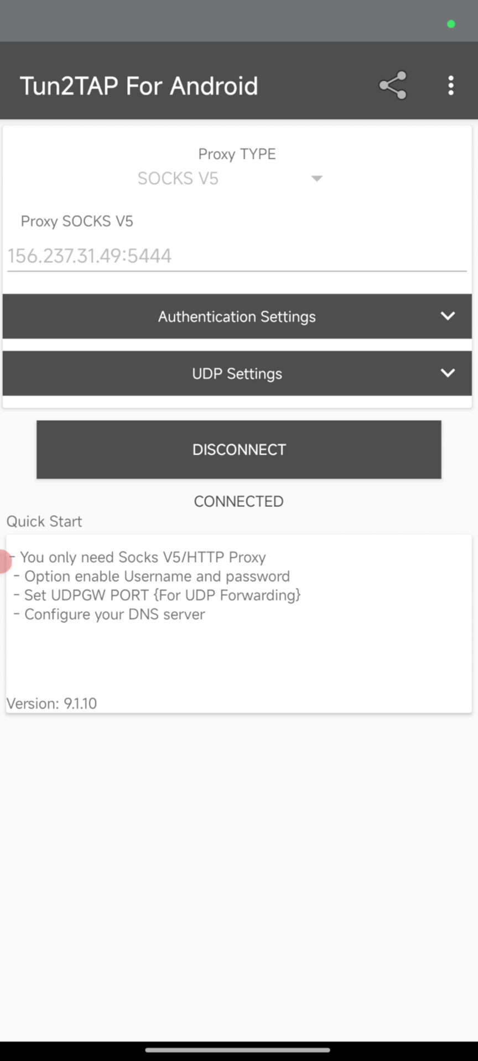
Step: Leave Tun2TAP's proxy connected and return through Recents to the home screen's Work folder
drag(2, 561, 110, 561)
drag(3, 561, 110, 561)
drag(3, 561, 111, 561)
drag(3, 561, 111, 561)
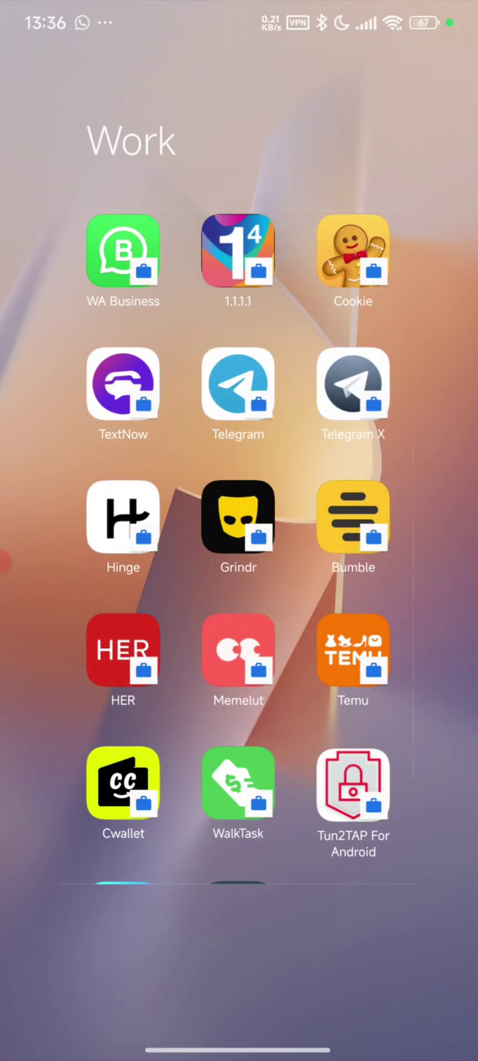
scroll(237, 547, down, 3)
Step: Search 'my location' in Via to reconfirm Alamo Ranch, San Antonio, TX, then go home
scroll(238, 547, up, 10)
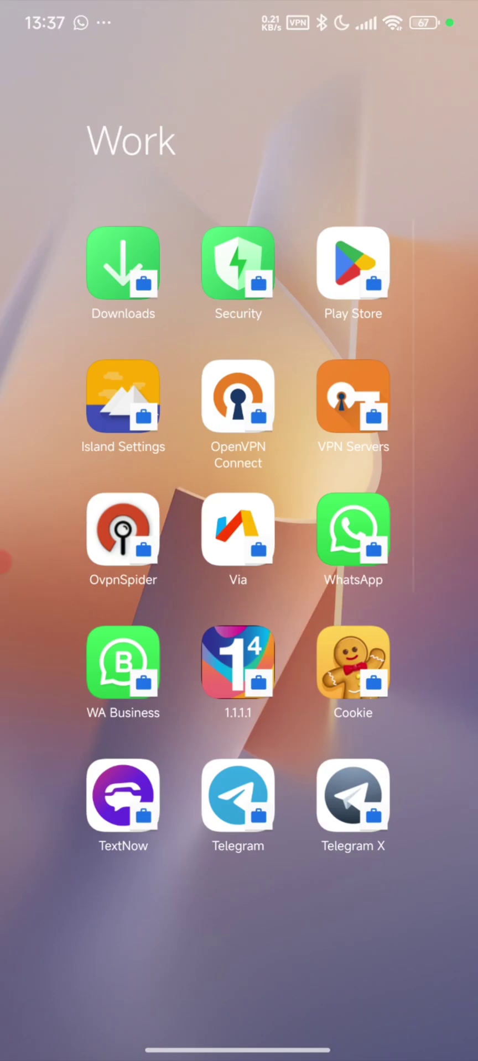
click(237, 529)
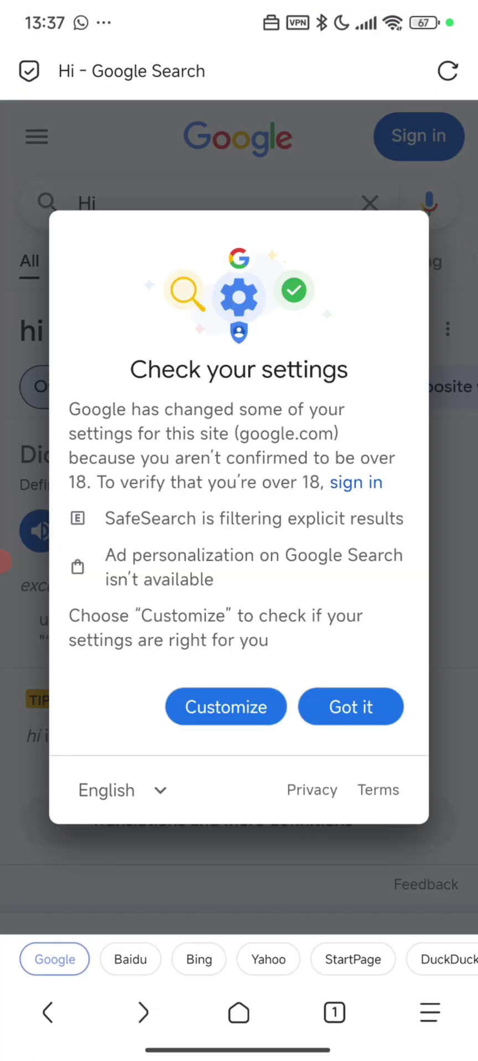
click(350, 706)
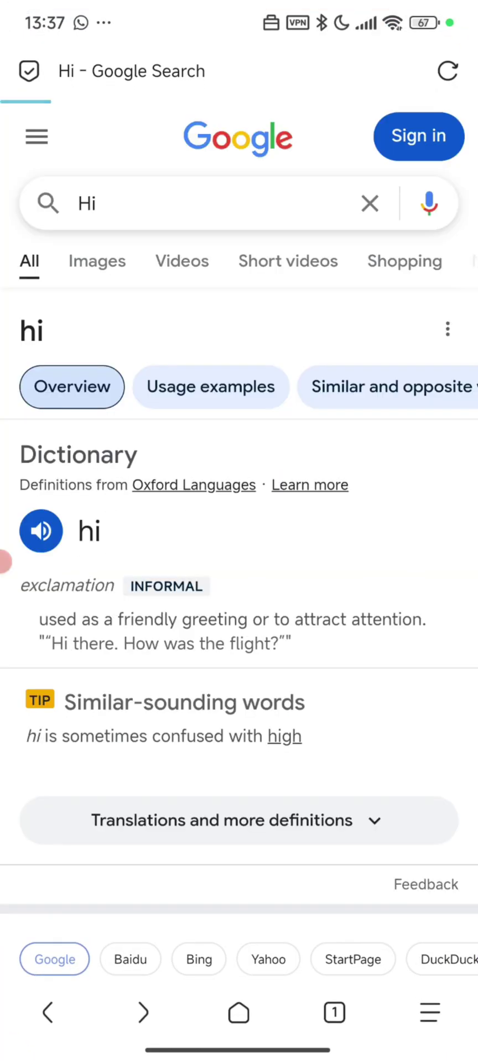
click(166, 204)
key(BackSpace)
key(BackSpace)
text(my)
click(110, 187)
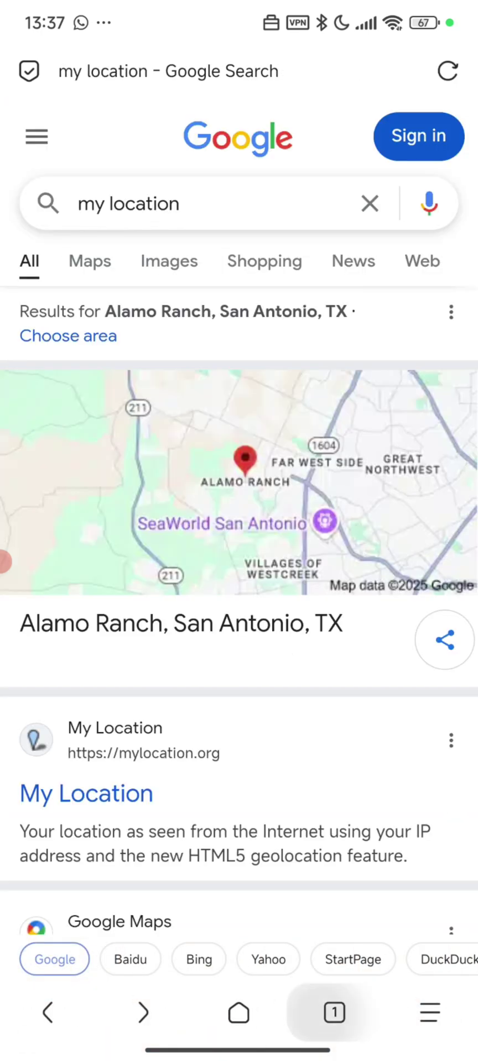
key(super)
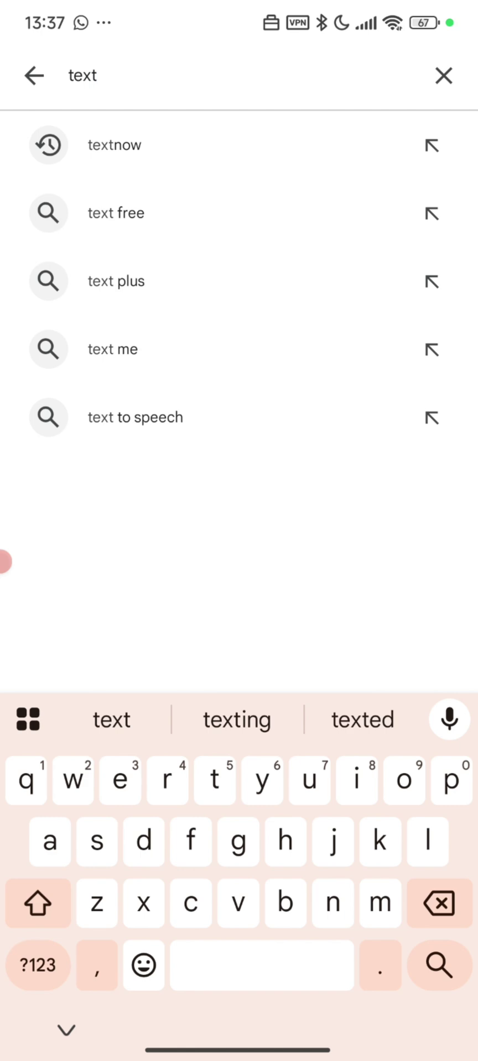
Step: Search the work Play Store for 'textplus' and install textPlus
text(plu)
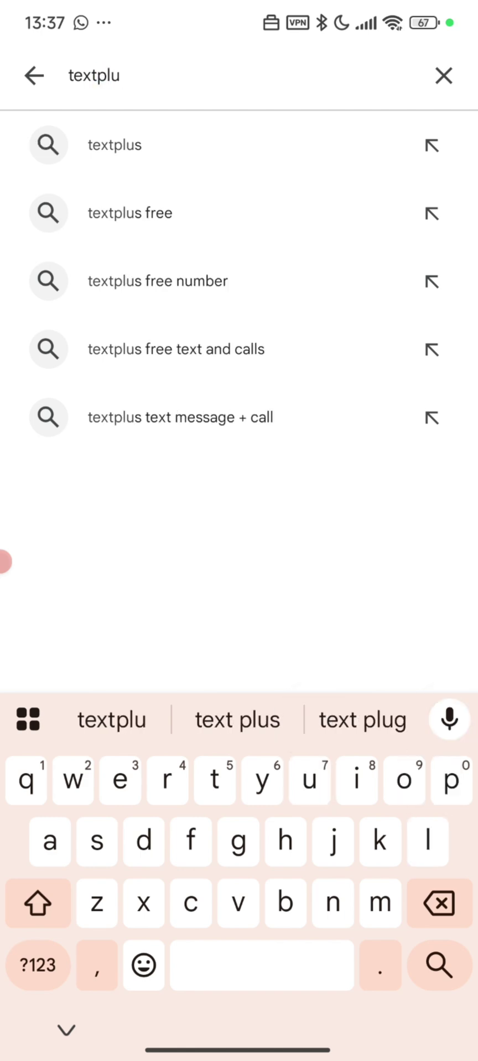
click(115, 145)
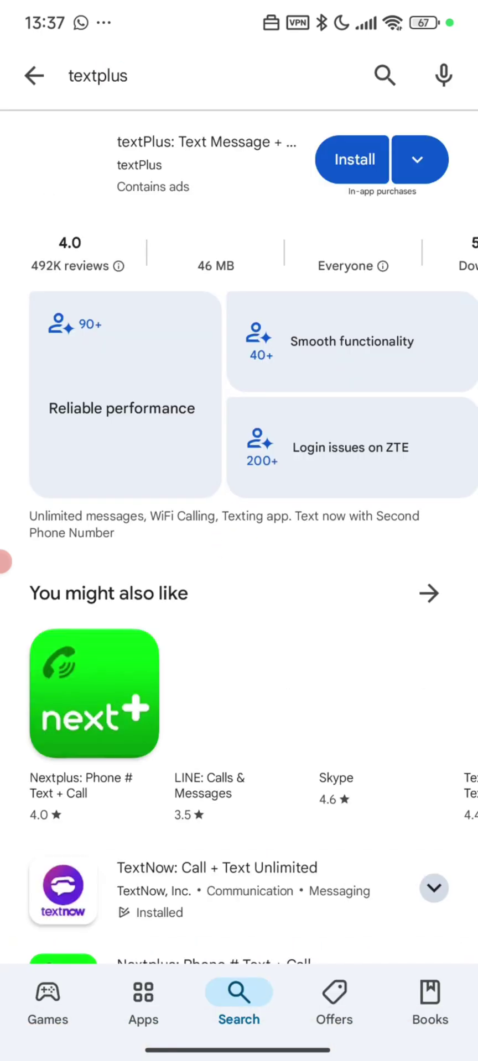
click(206, 164)
click(237, 371)
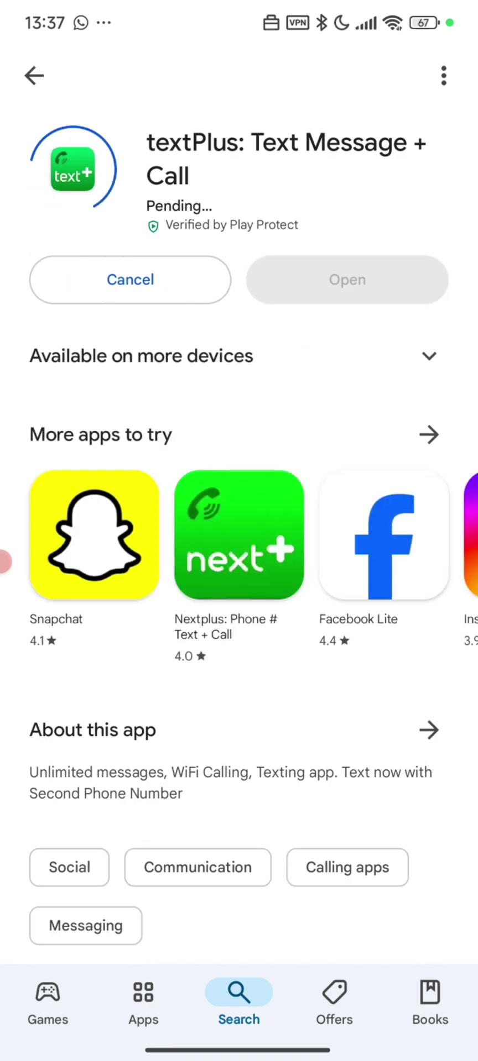
Step: Read through textPlus's user reviews, then scroll back up to its app page
scroll(239, 497, down, 15)
scroll(239, 497, up, 10)
scroll(239, 497, up, 5)
scroll(239, 498, down, 10)
scroll(239, 498, down, 10)
click(237, 279)
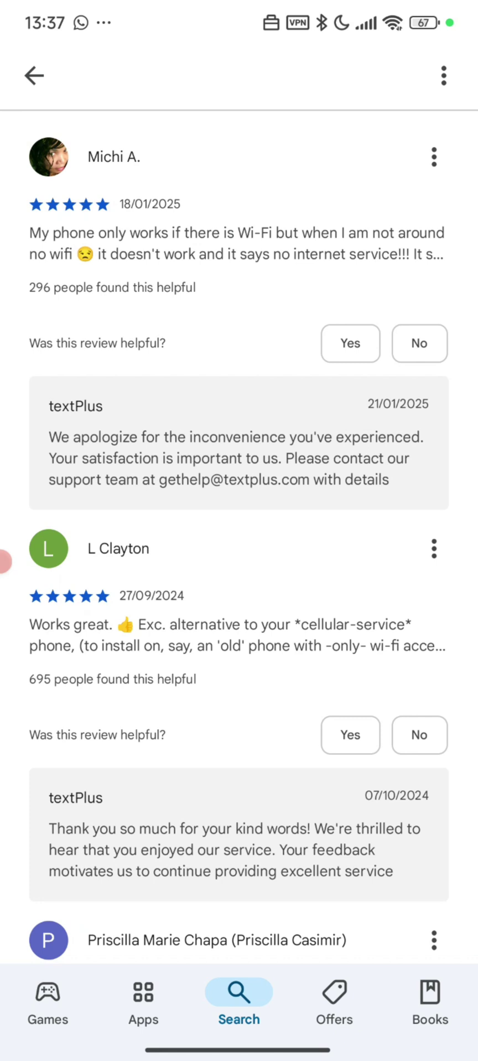
scroll(239, 498, down, 2)
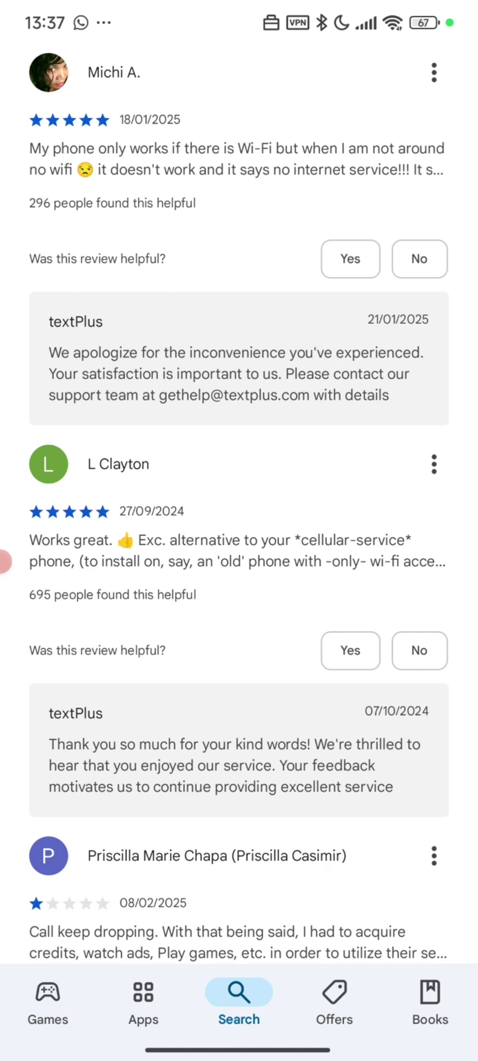
scroll(239, 497, down, 3)
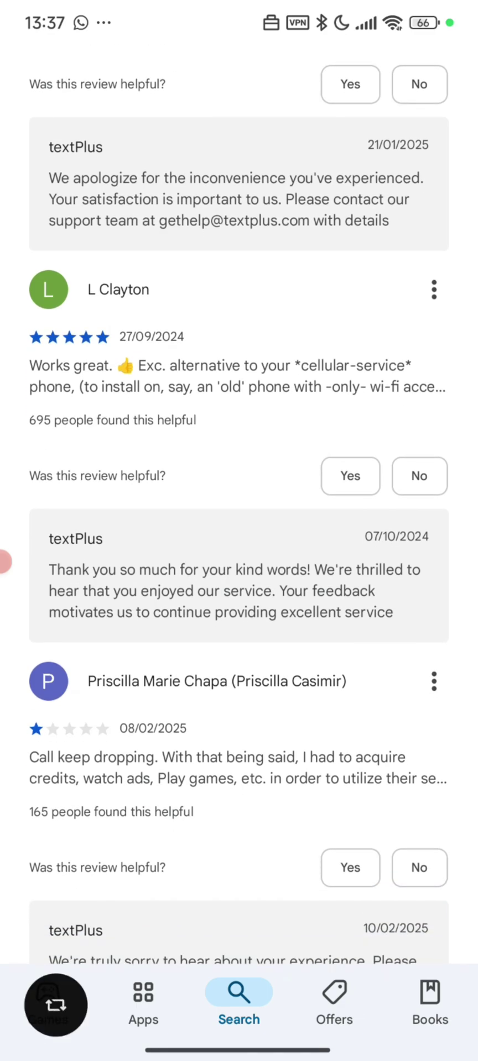
scroll(239, 498, up, 15)
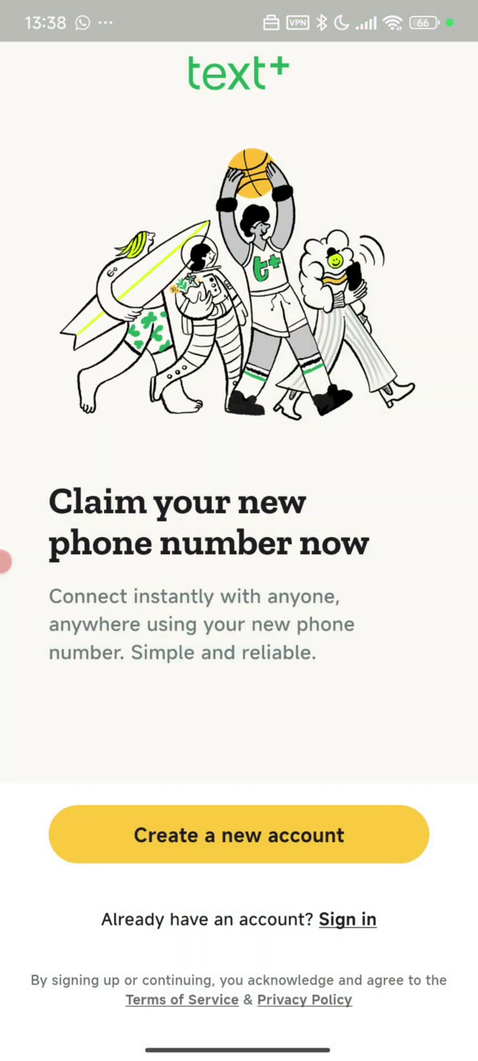
Step: Create a new textPlus account using Sign up with Google and the chosen Google account
click(238, 834)
click(238, 685)
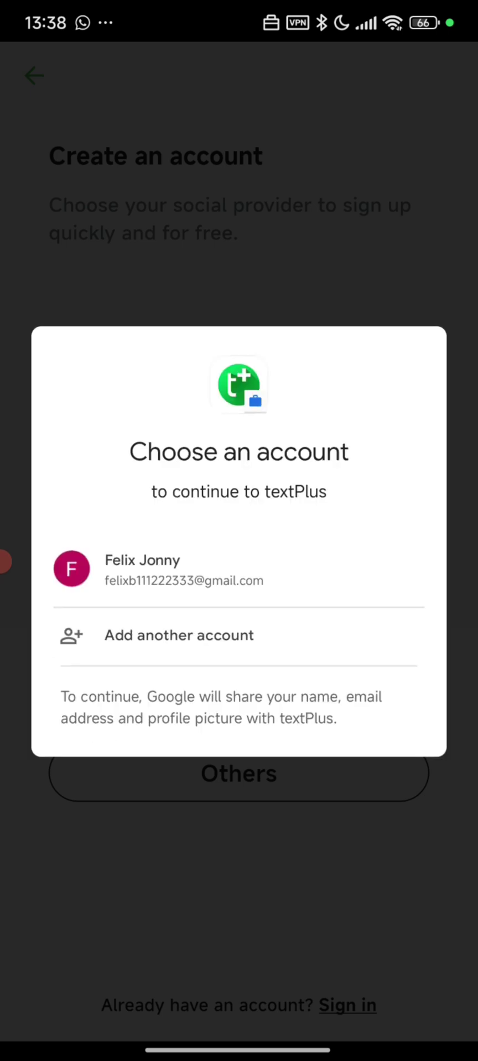
click(166, 569)
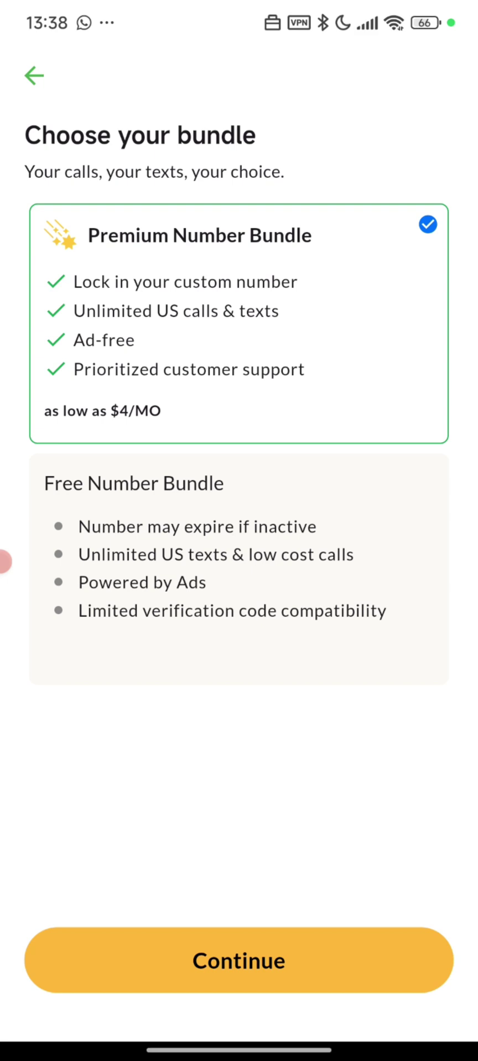
Step: Pick the 925 California area code and reserve the second offered number
click(351, 965)
click(113, 195)
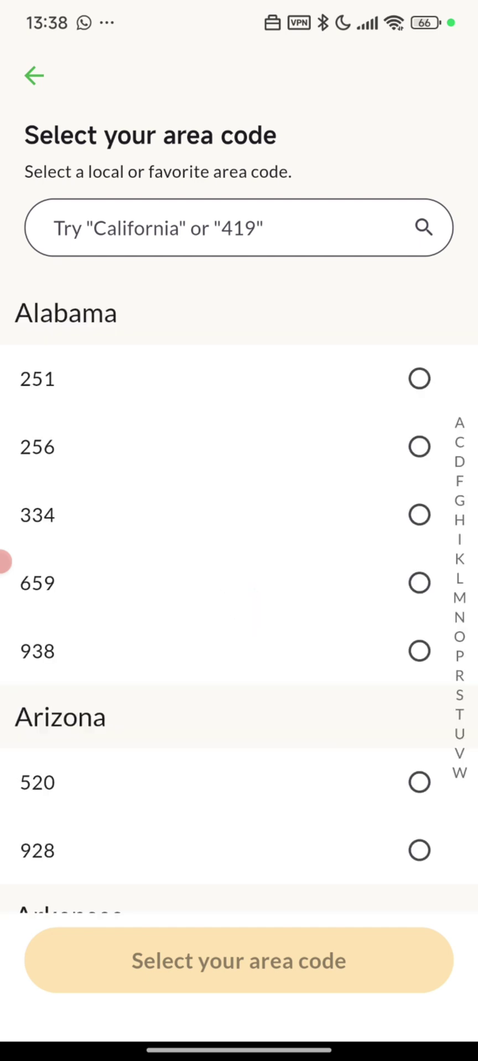
scroll(239, 636, down, 5)
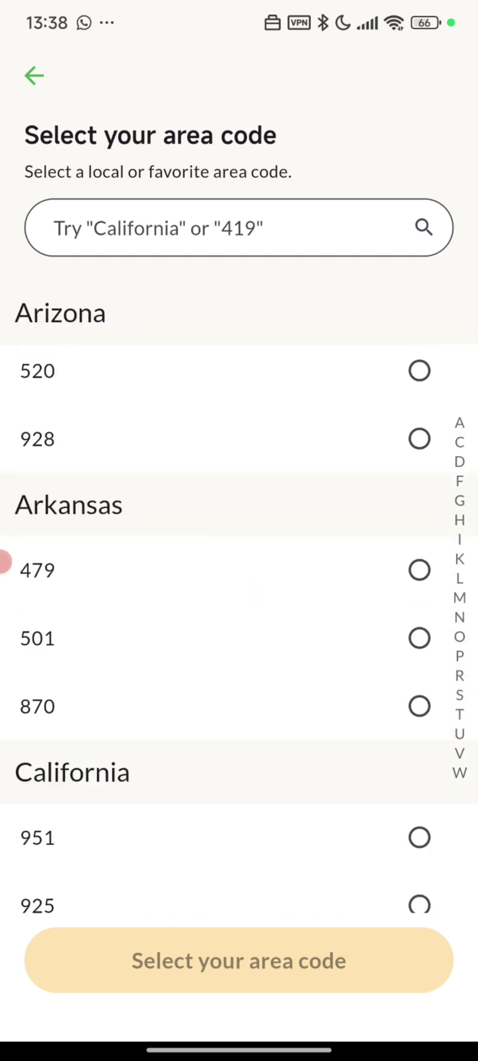
scroll(238, 635, down, 2)
click(419, 800)
click(239, 962)
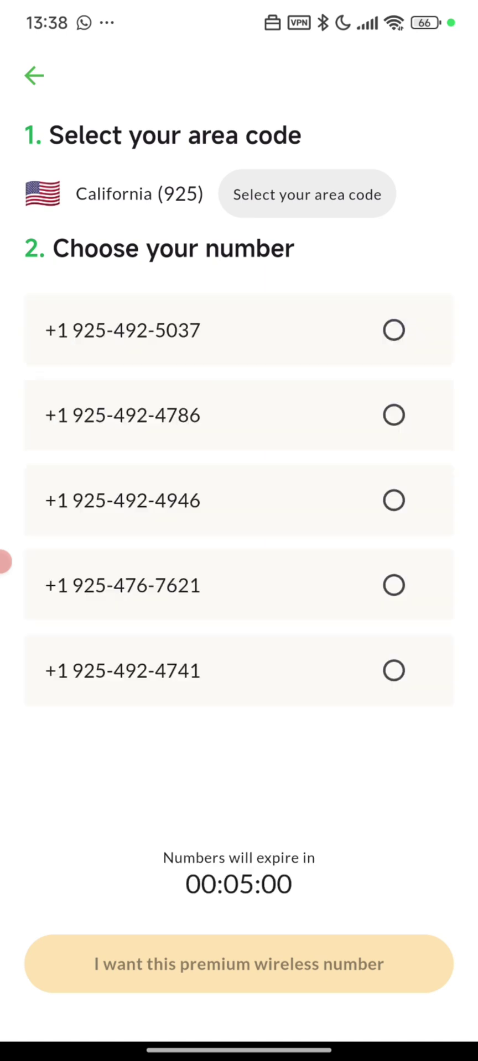
click(239, 416)
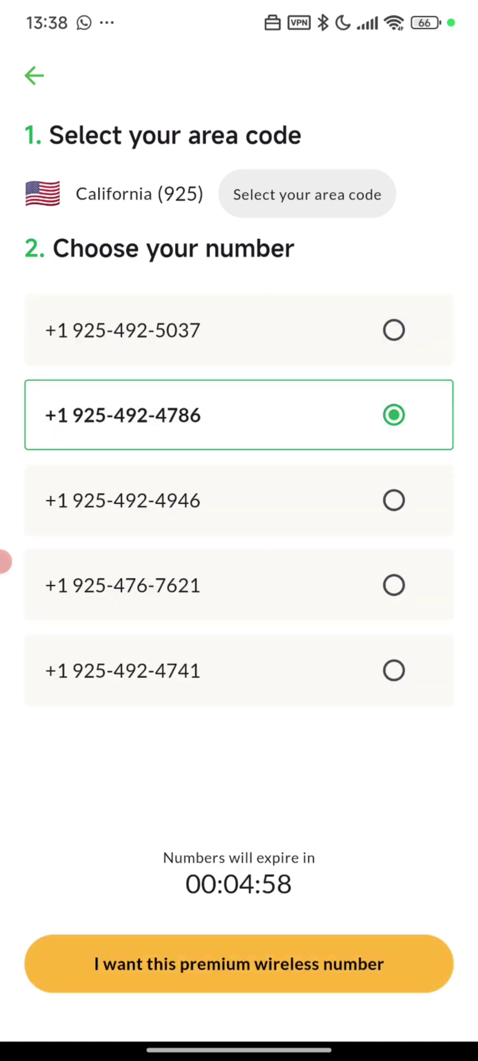
click(362, 981)
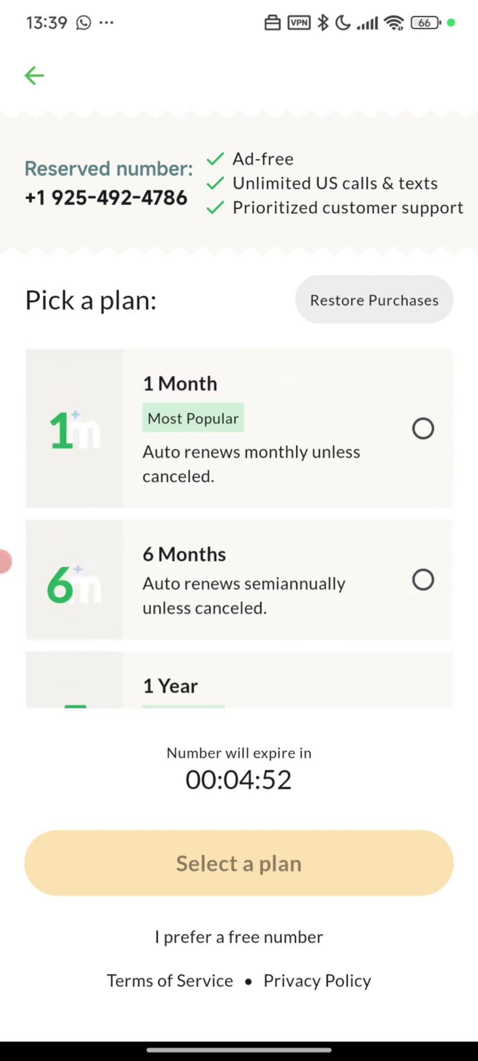
Step: Choose the 1 Month plan and start the $4.99 subscription, then back out of payment
click(422, 428)
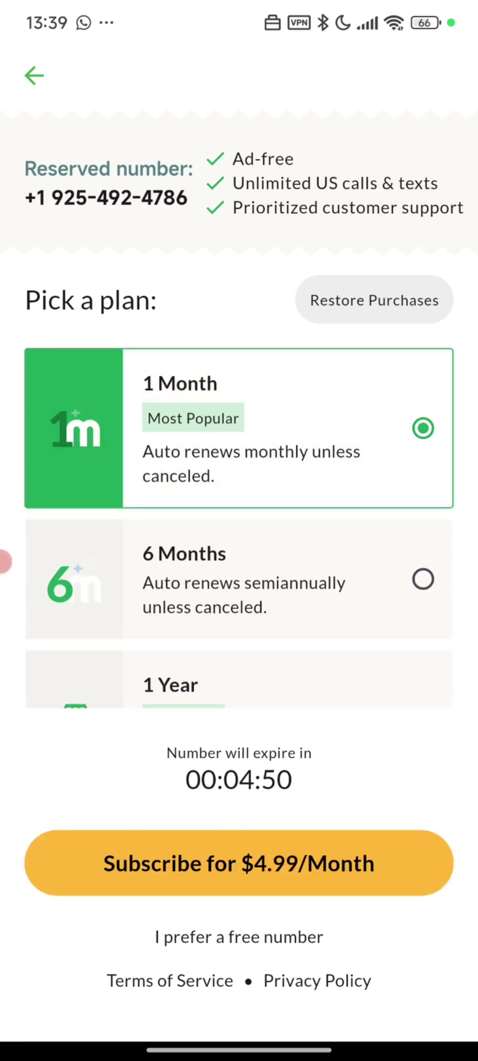
click(238, 863)
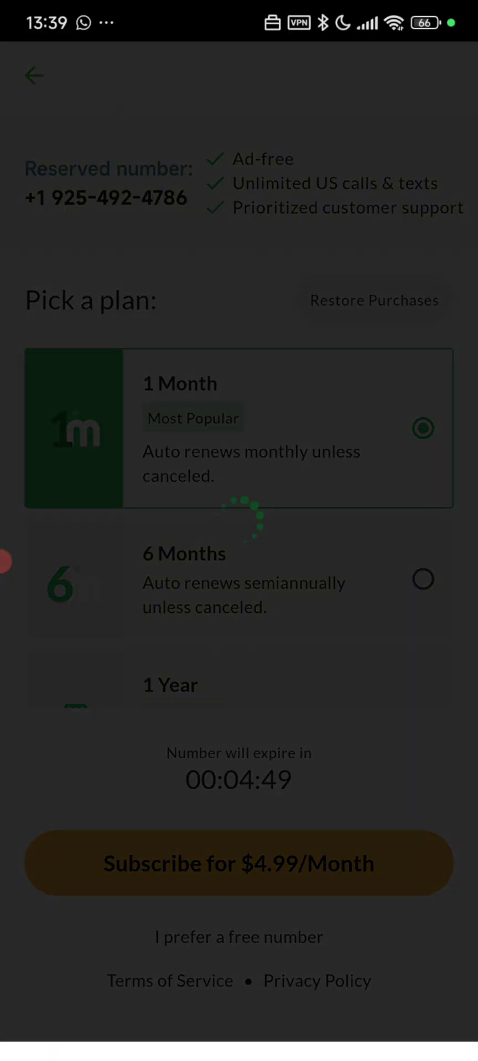
key(Escape)
key(Escape)
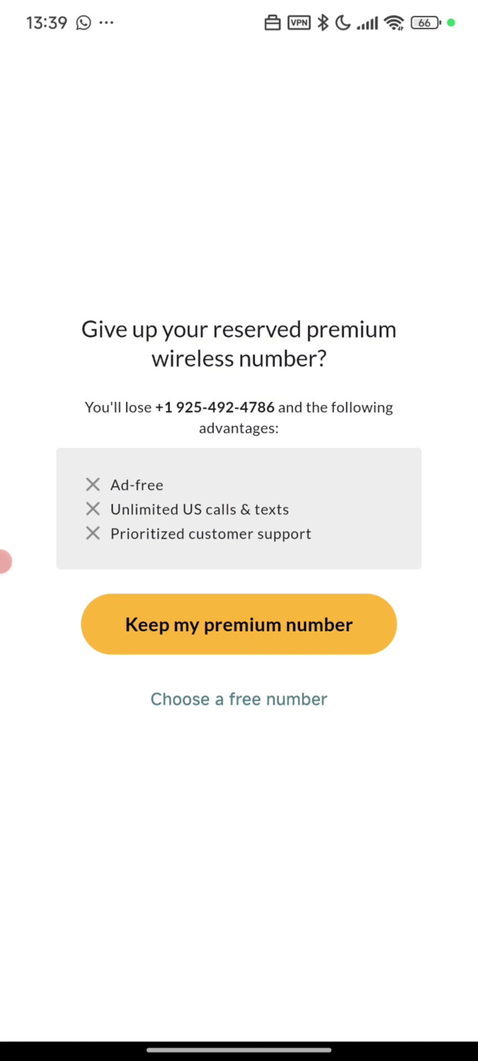
Step: Switch to a free number and select California with area code 661
click(295, 699)
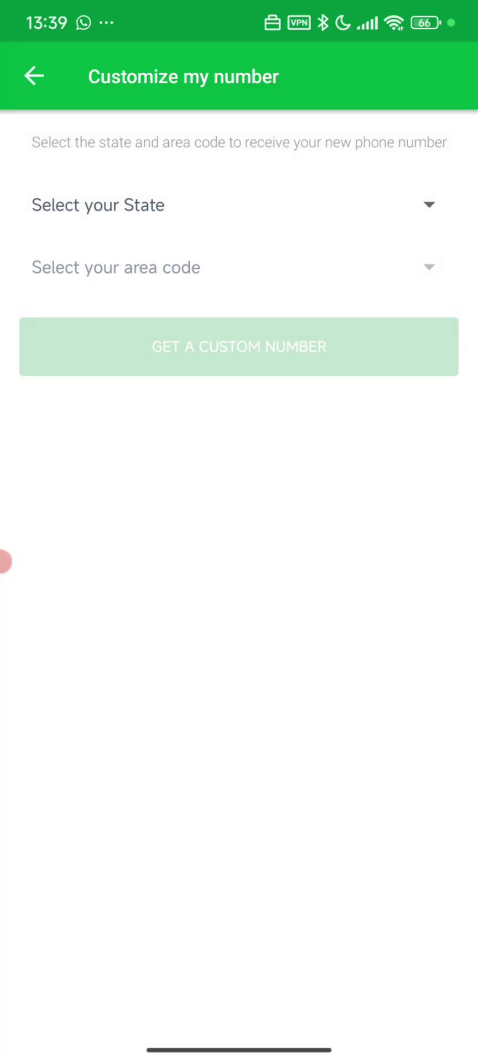
click(429, 204)
click(295, 387)
click(393, 984)
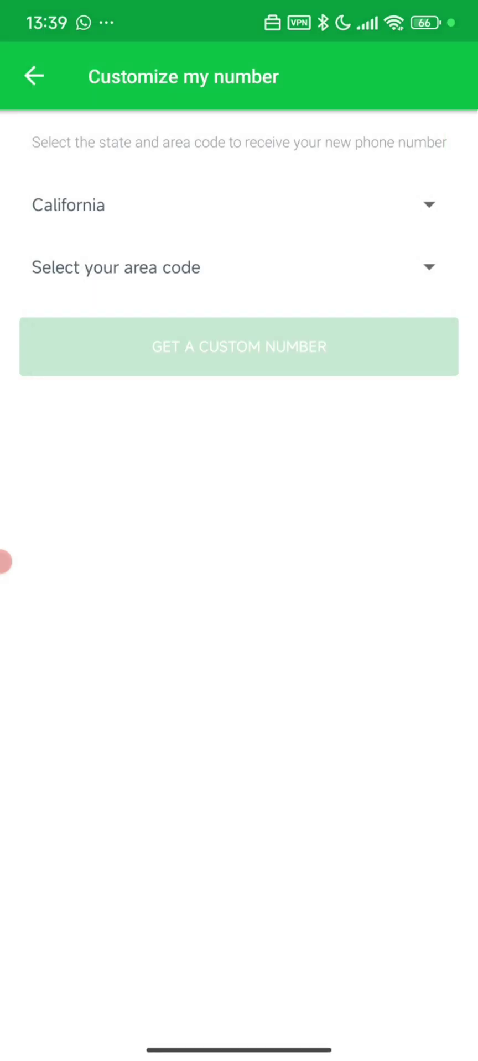
click(429, 267)
click(397, 731)
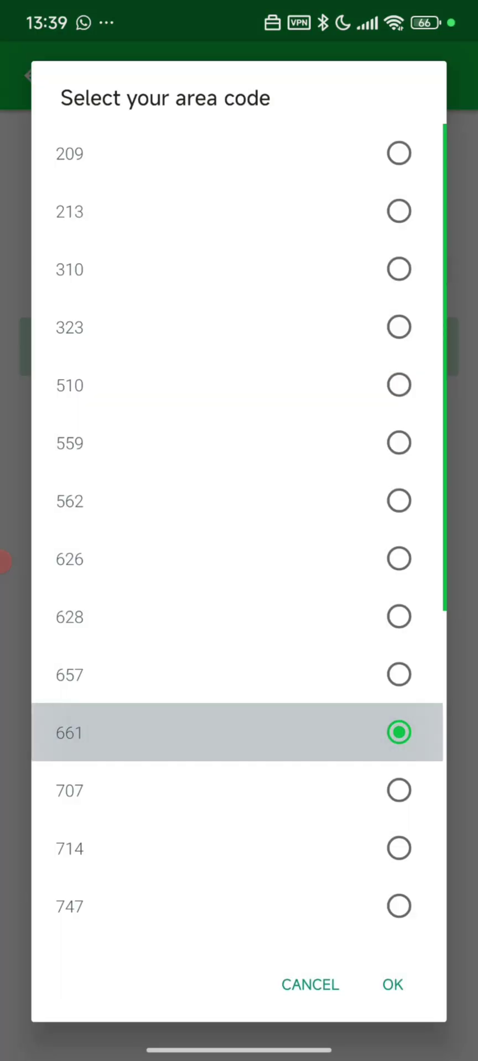
click(391, 983)
Step: Request the custom 661 number, dismiss the connection error, and return to the messages screen
click(239, 347)
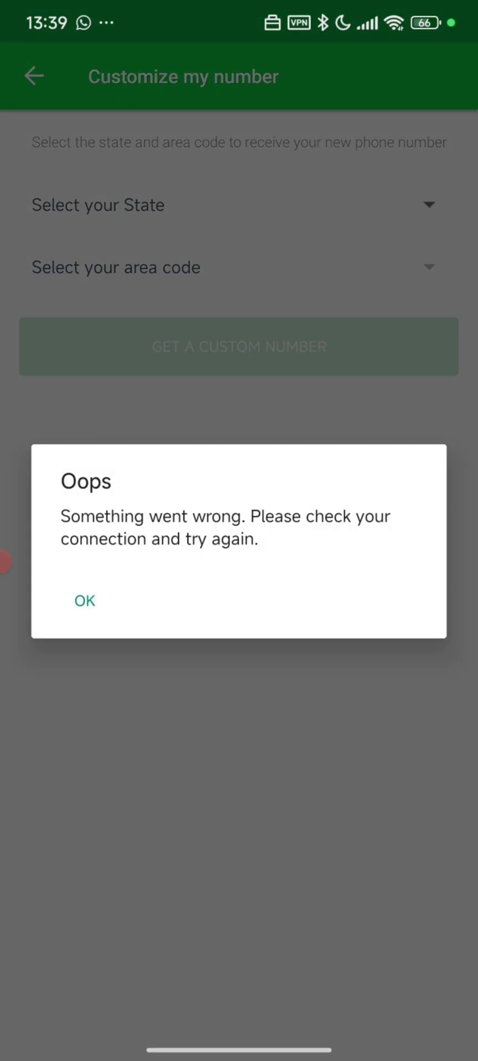
click(3, 562)
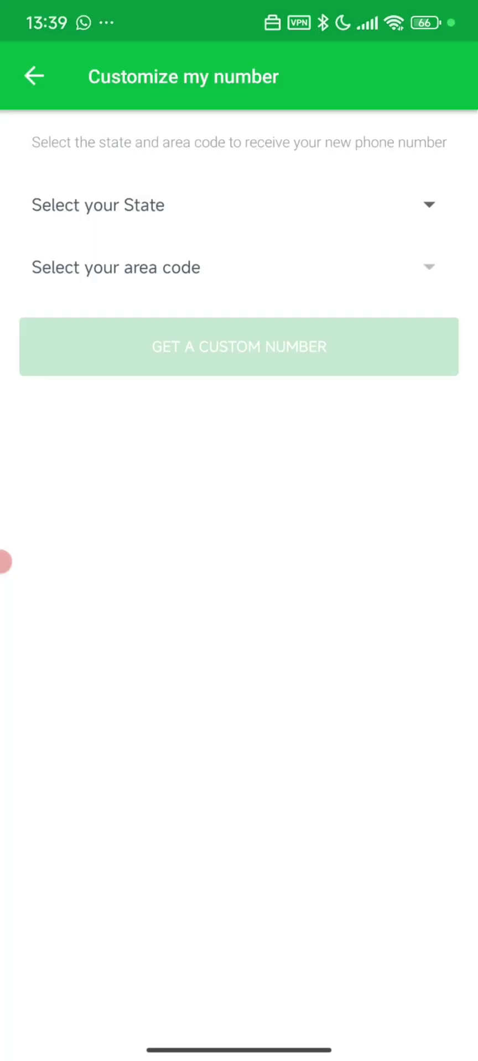
drag(3, 562, 83, 562)
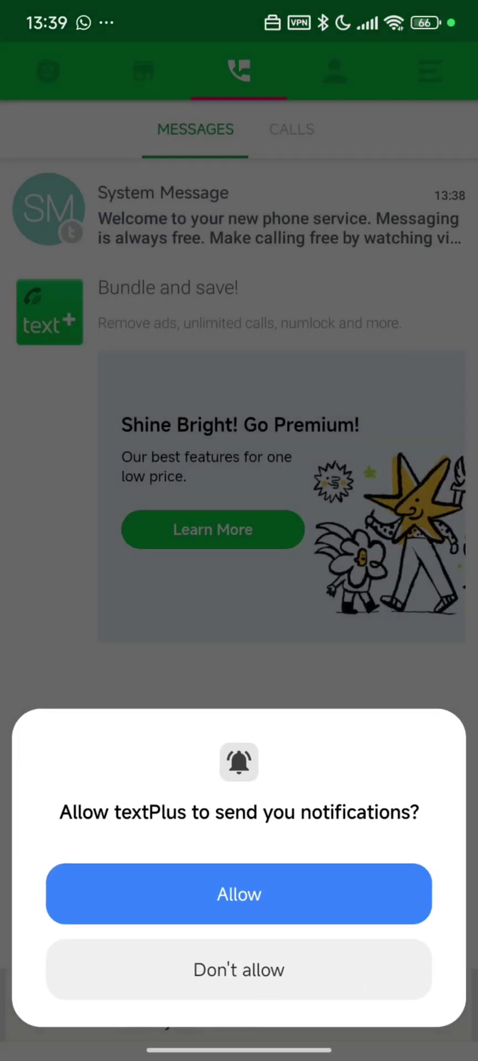
Step: Answer the notification permission prompt, then browse the Contacts and Store tabs before returning to Messages
click(238, 894)
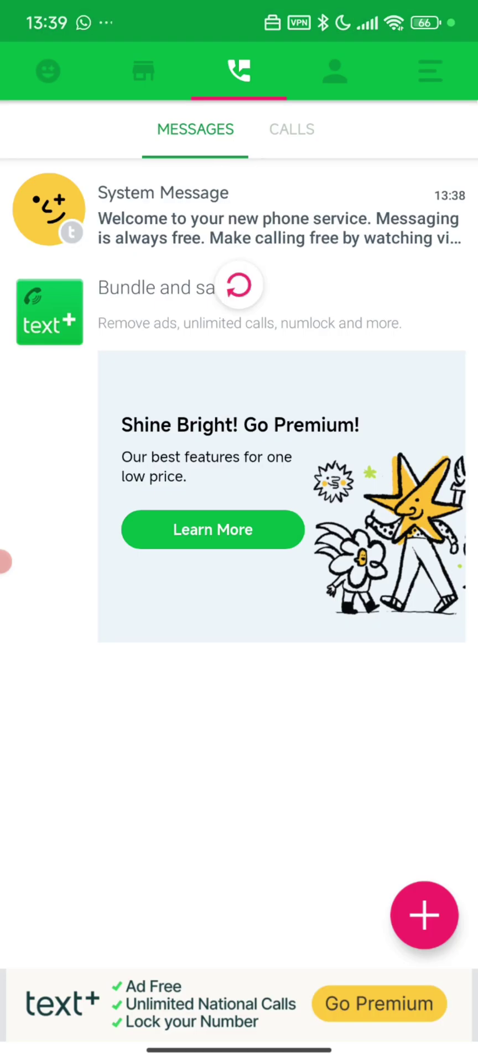
click(334, 71)
click(144, 70)
click(239, 71)
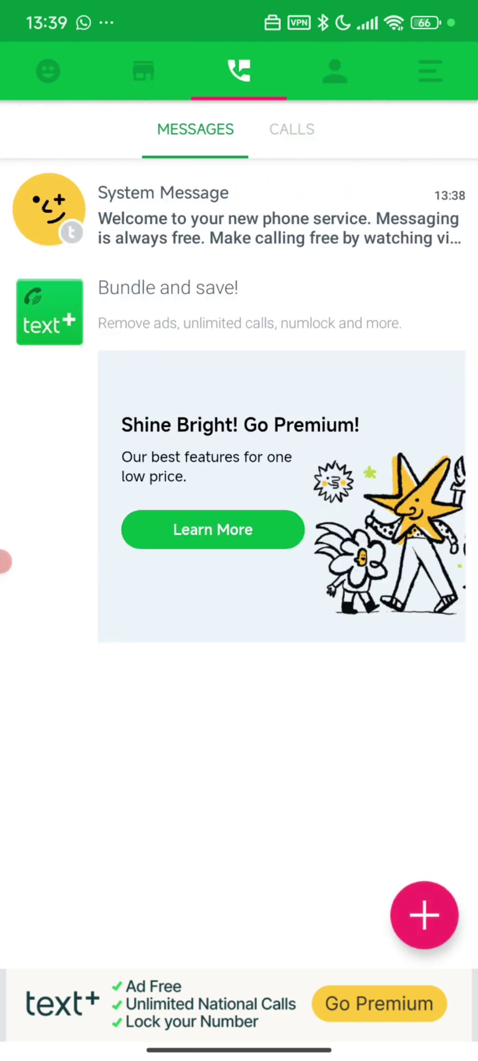
Step: Start a new message via Compose Message, then back out to the inbox
click(424, 916)
click(424, 830)
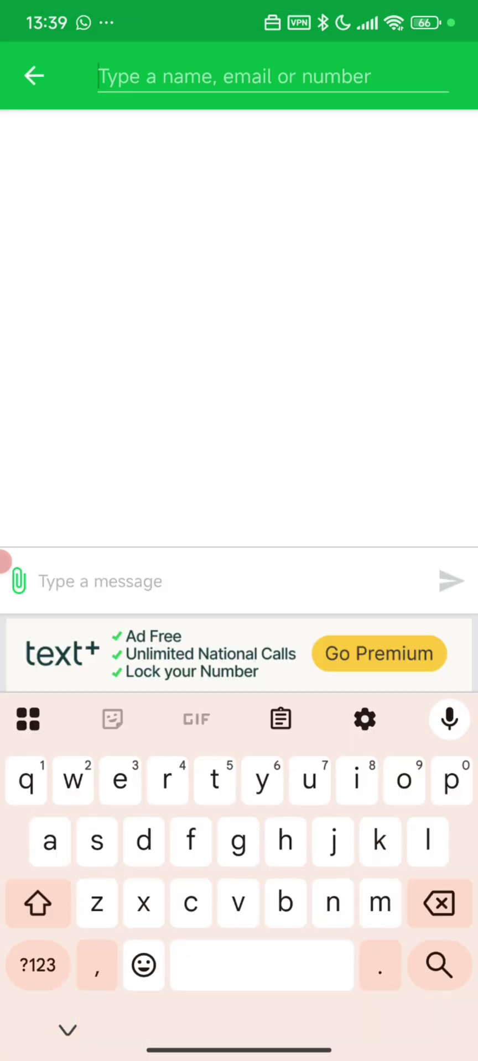
drag(3, 561, 33, 561)
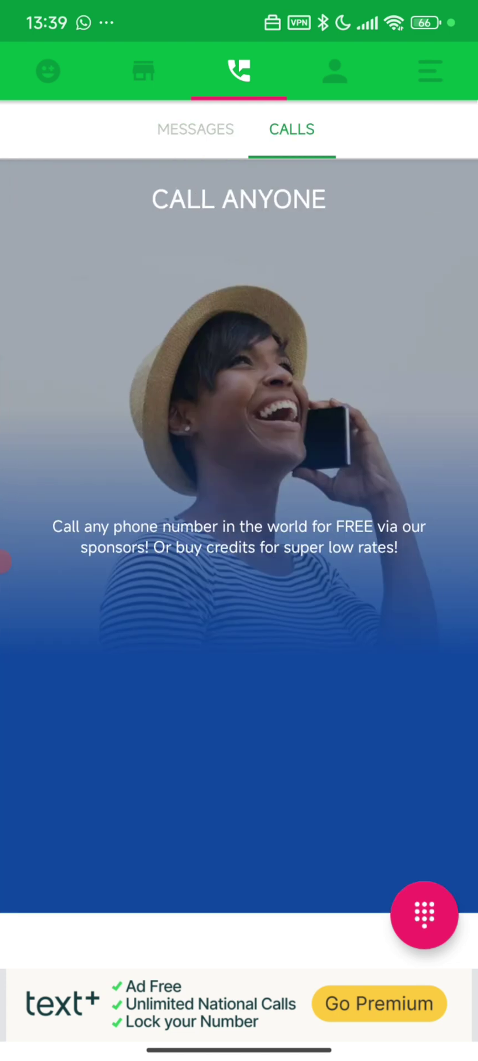
Step: Try the dialpad by entering a few test digits and deleting some of them
click(424, 914)
text(0812)
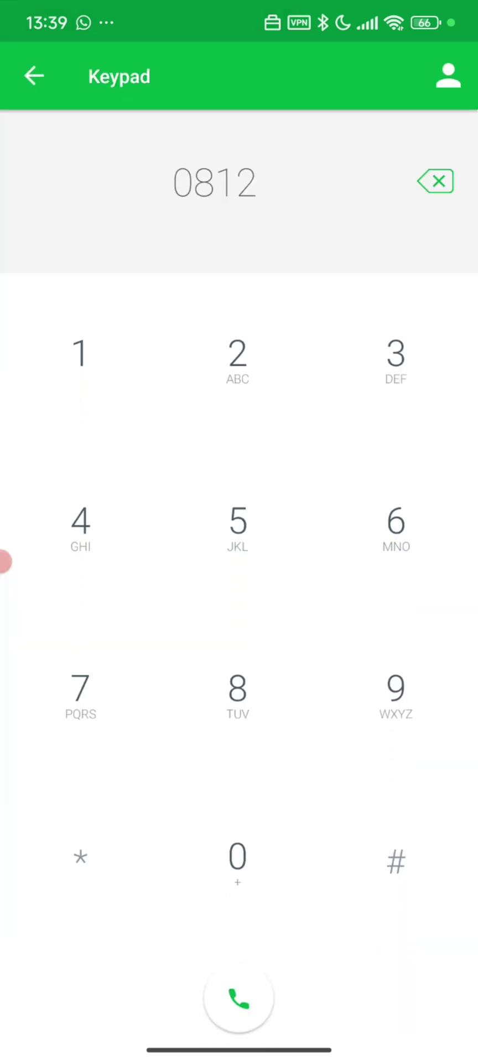
key(BackSpace)
text(53)
key(BackSpace)
key(BackSpace)
key(BackSpace)
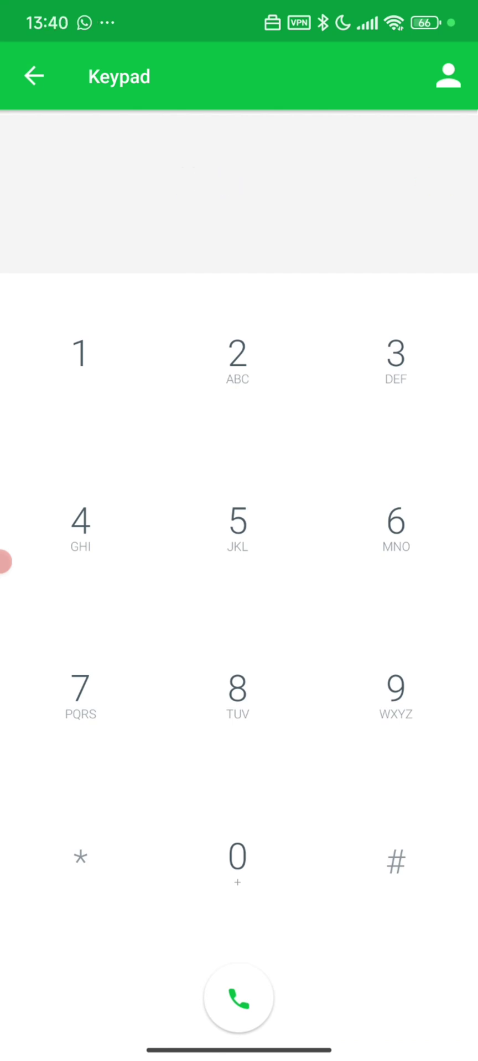
text(850)
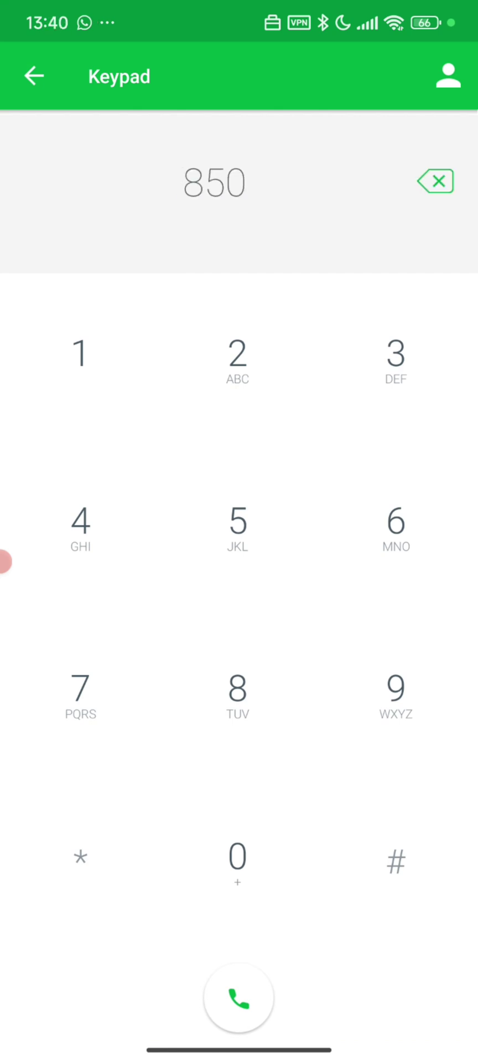
text(7458096)
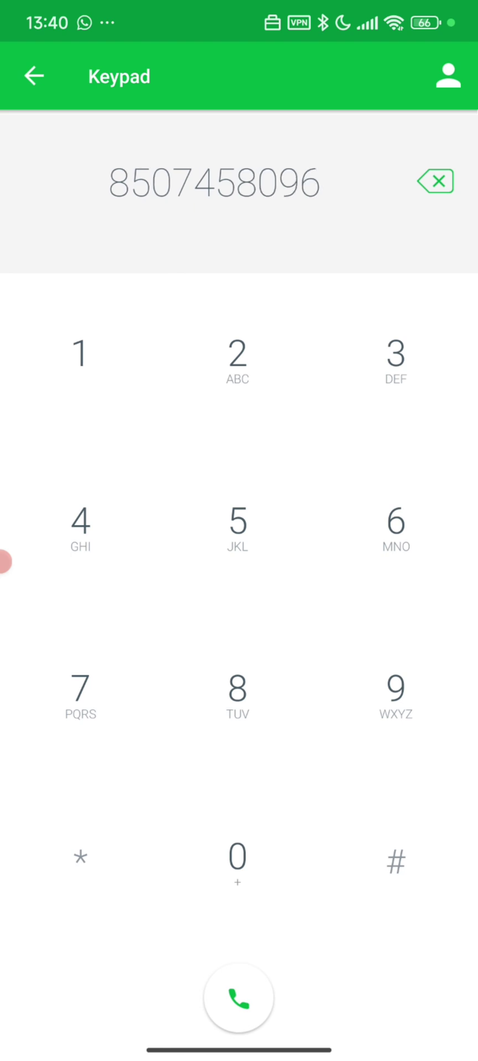
text(3214)
key(BackSpace)
key(BackSpace)
key(BackSpace)
key(BackSpace)
key(BackSpace)
key(BackSpace)
Step: Close the dialpad, return to the messages list, and view the Store's Refill and Subscribe offers
key(Escape)
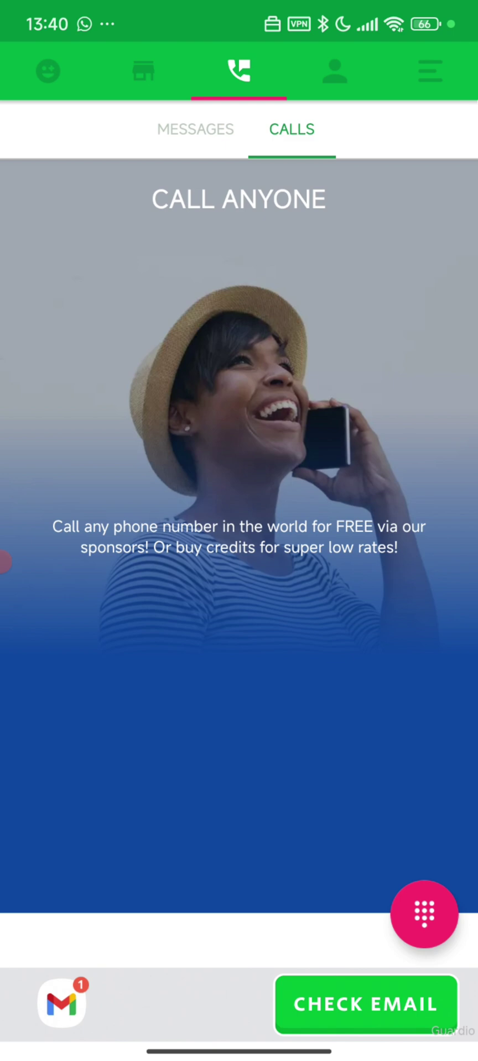
key(Escape)
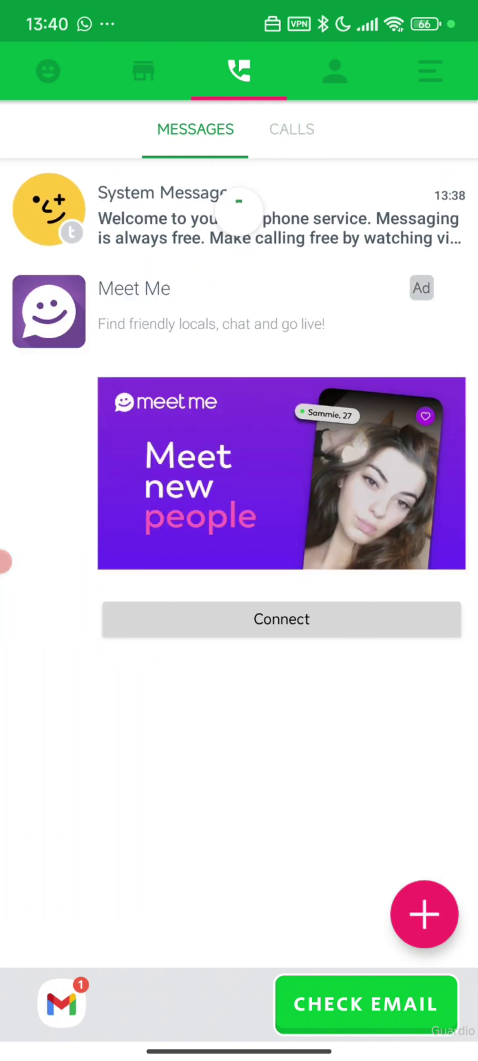
click(144, 70)
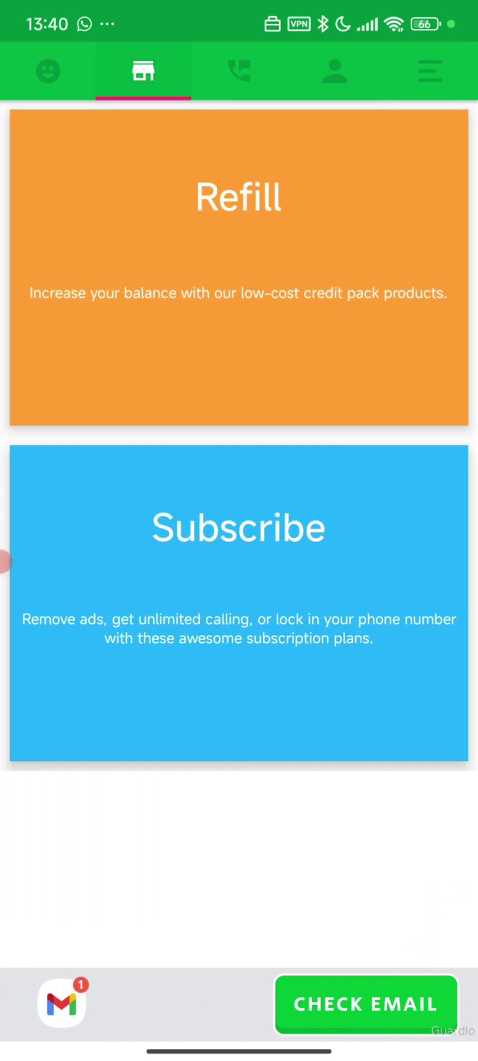